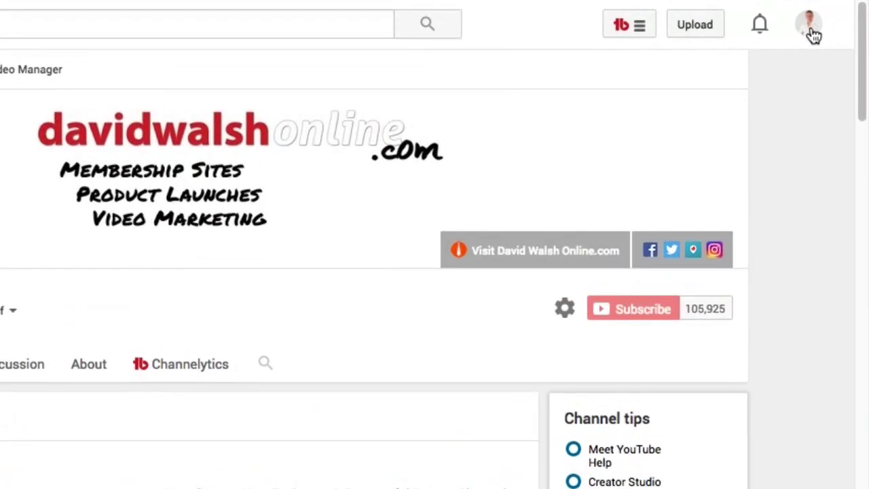
Step: Go to Creator Studio from the account menu and scan the Dashboard's recent videos list
click(828, 20)
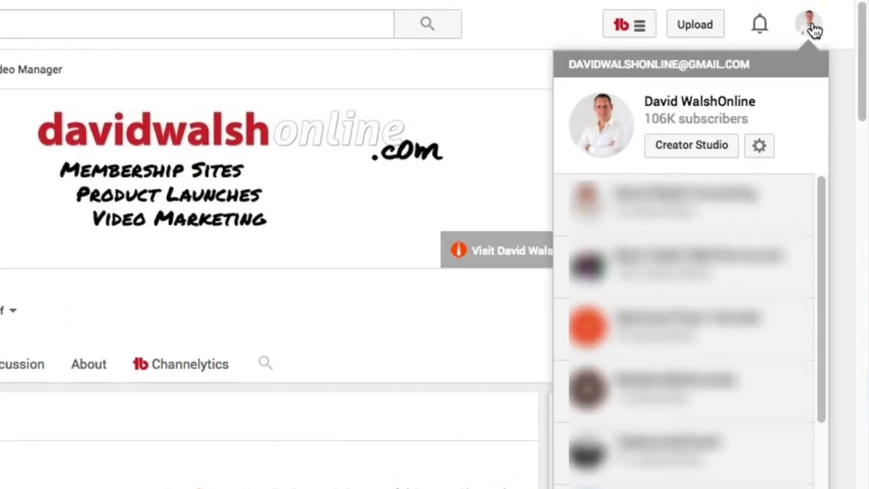
click(691, 155)
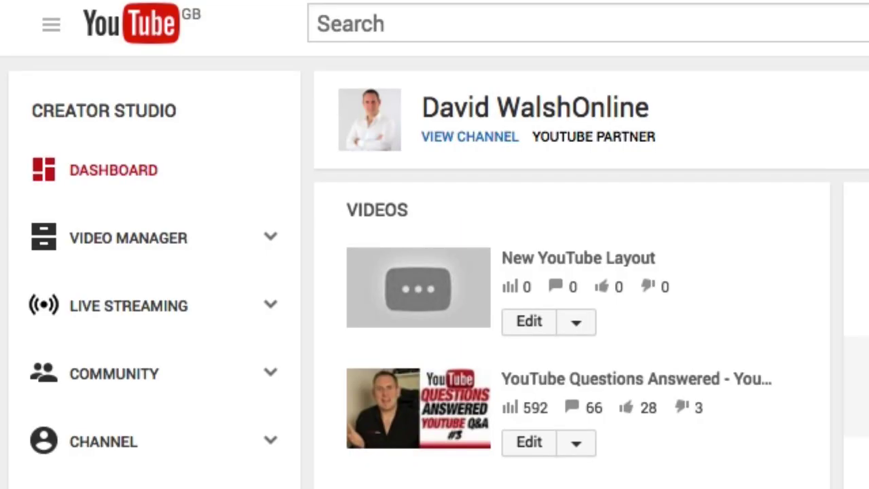
scroll(570, 306, down, 5)
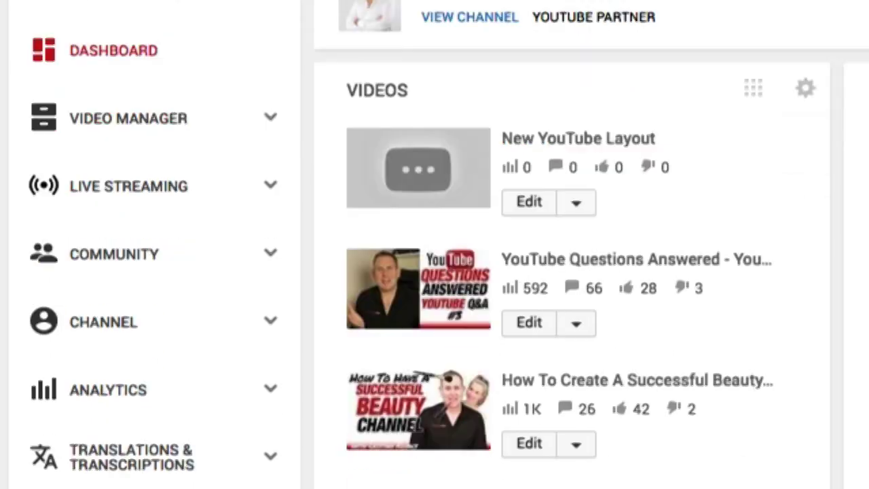
scroll(570, 244, up, 5)
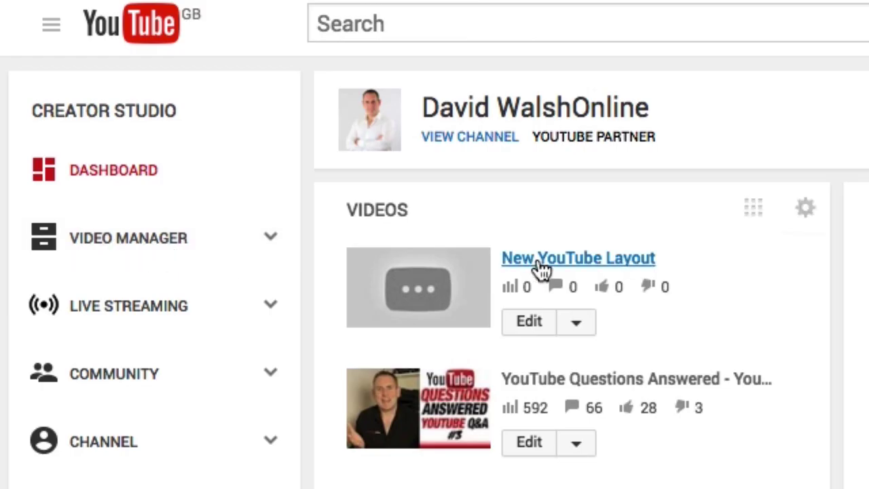
Step: Open the End screen & Annotations editor for New YouTube Layout, moving the end screen start back to about 1:30
click(531, 322)
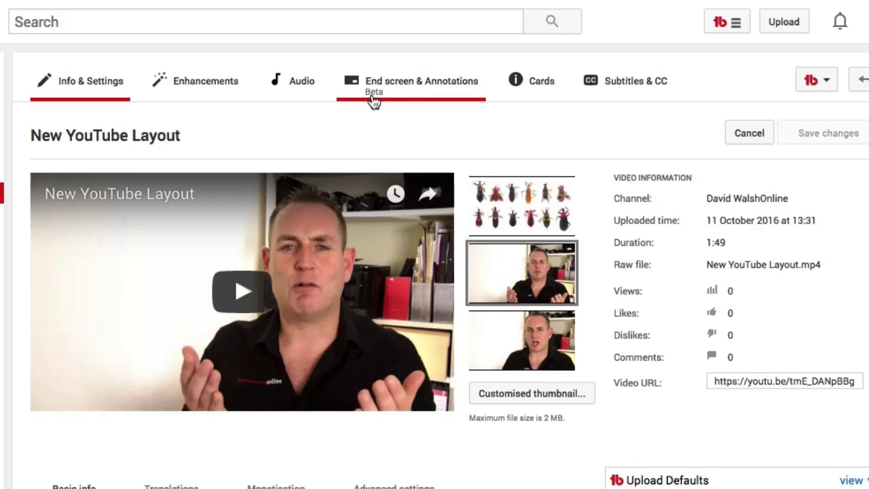
click(417, 85)
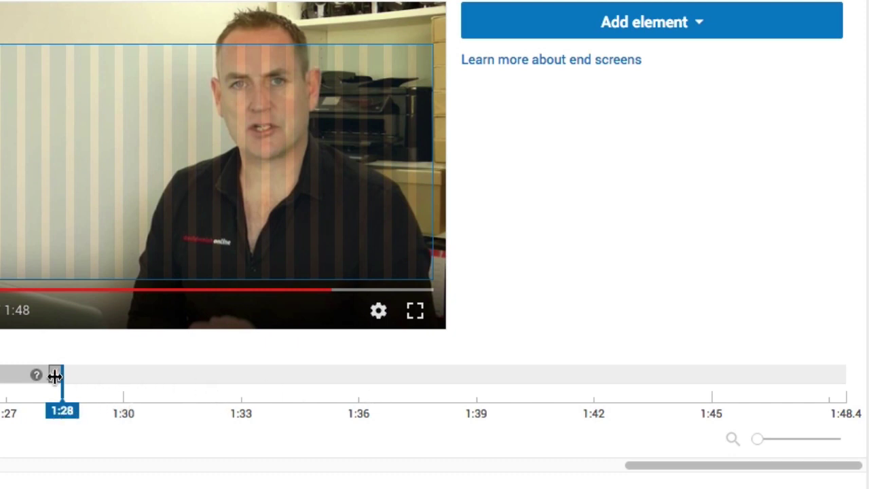
drag(55, 375, 710, 384)
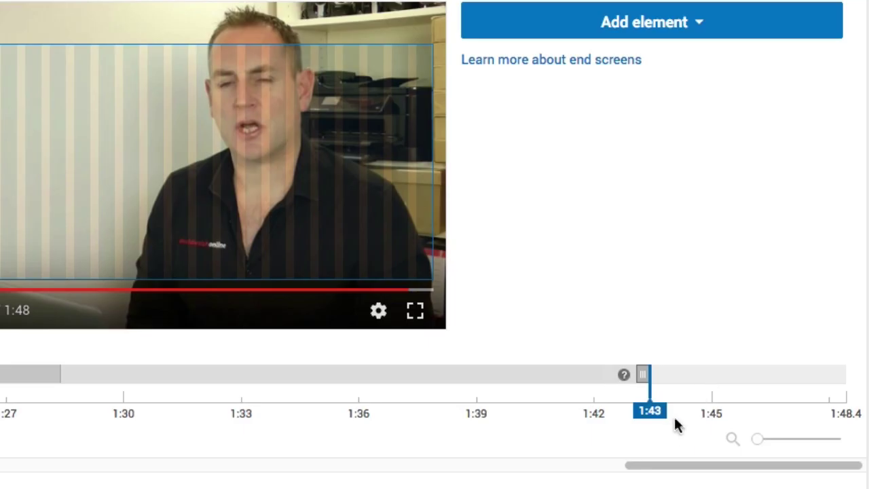
click(643, 374)
drag(643, 374, 49, 402)
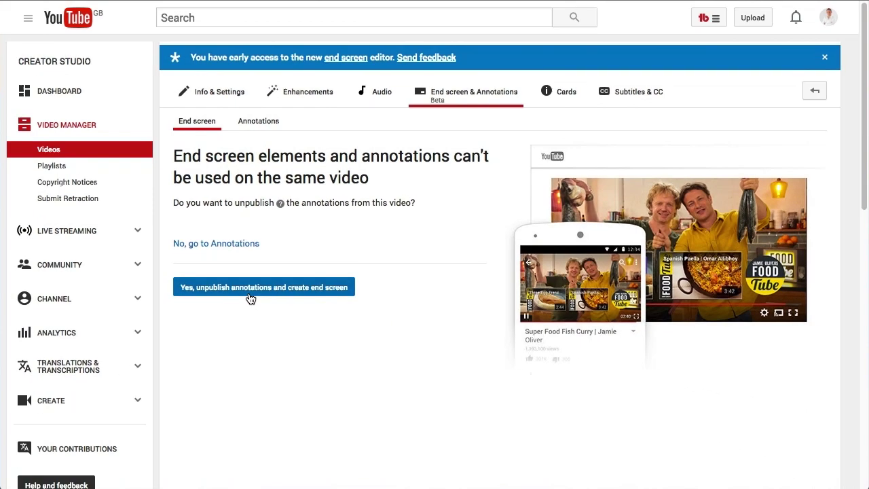
Step: Confirm unpublishing the annotations to create an empty end screen from 1:28
click(224, 309)
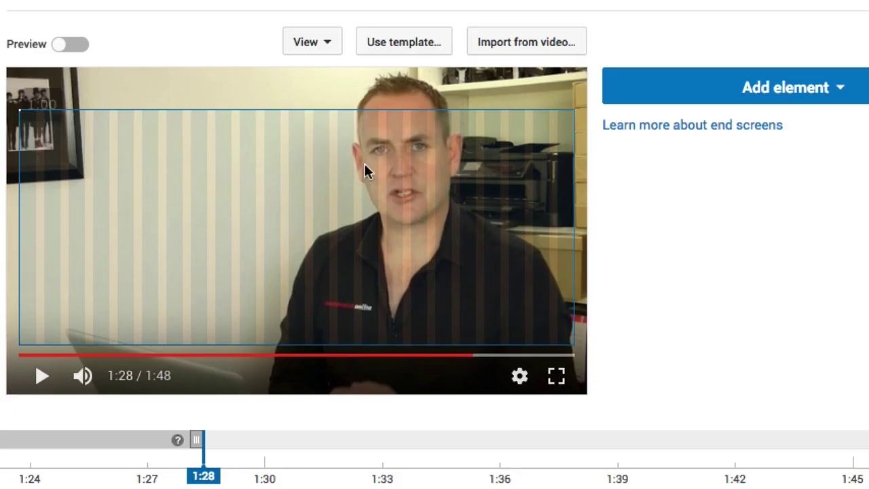
click(330, 44)
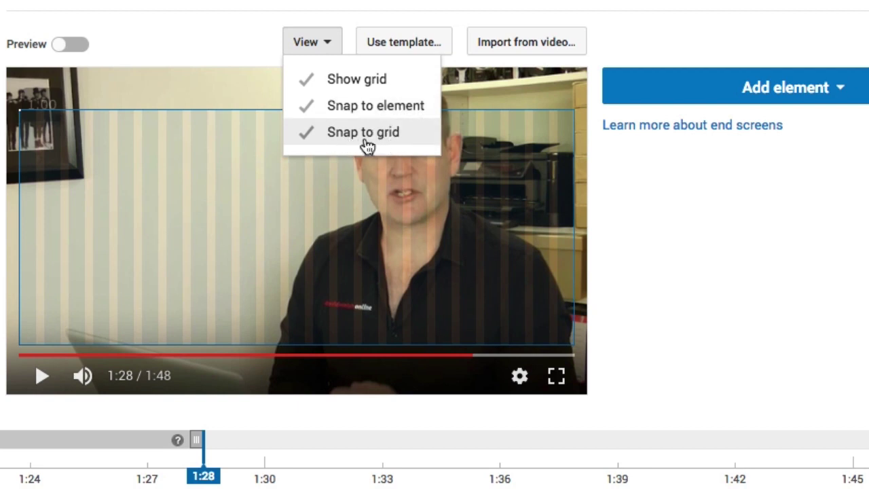
click(432, 41)
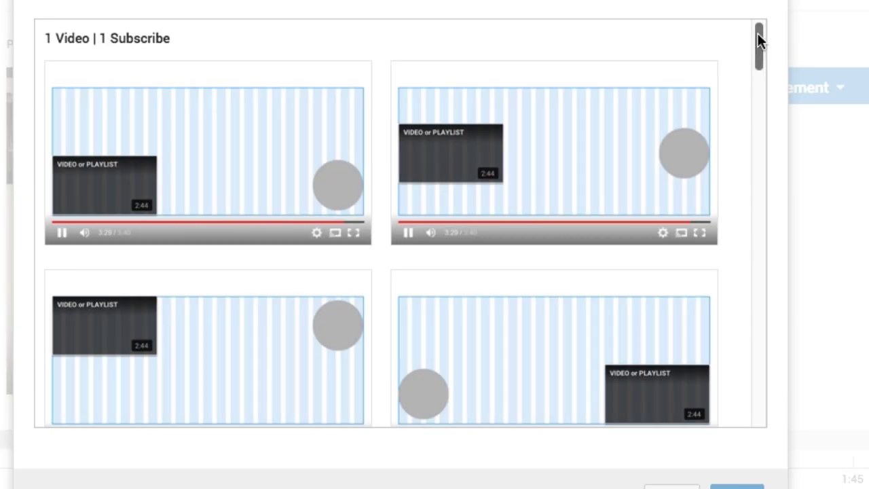
drag(759, 33, 694, 462)
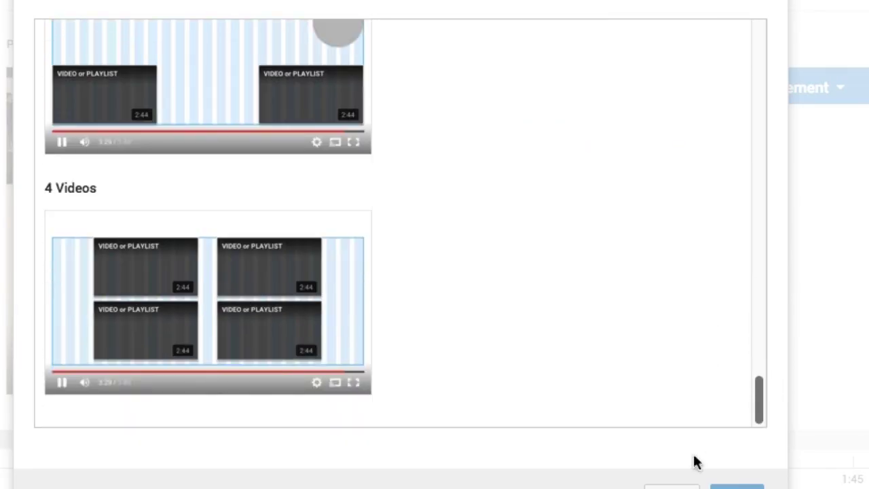
click(671, 487)
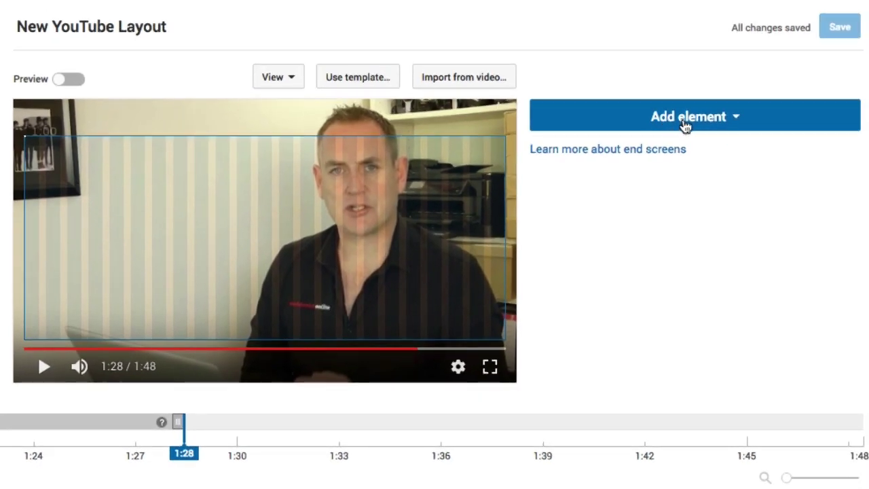
Step: Create a Video or Playlist end screen element set to Best for viewer
click(686, 126)
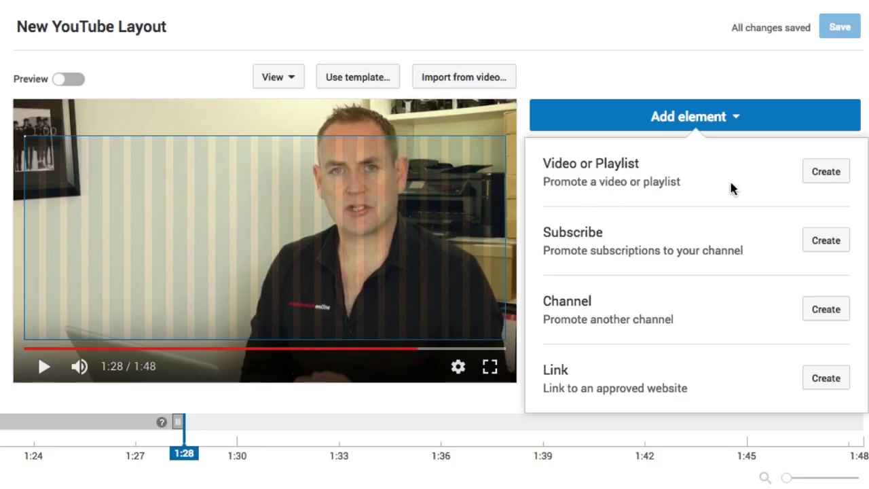
click(827, 174)
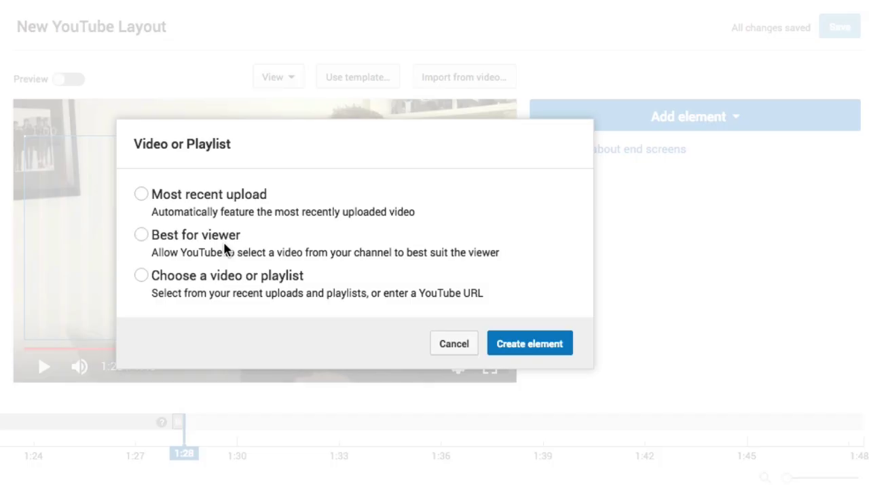
click(141, 235)
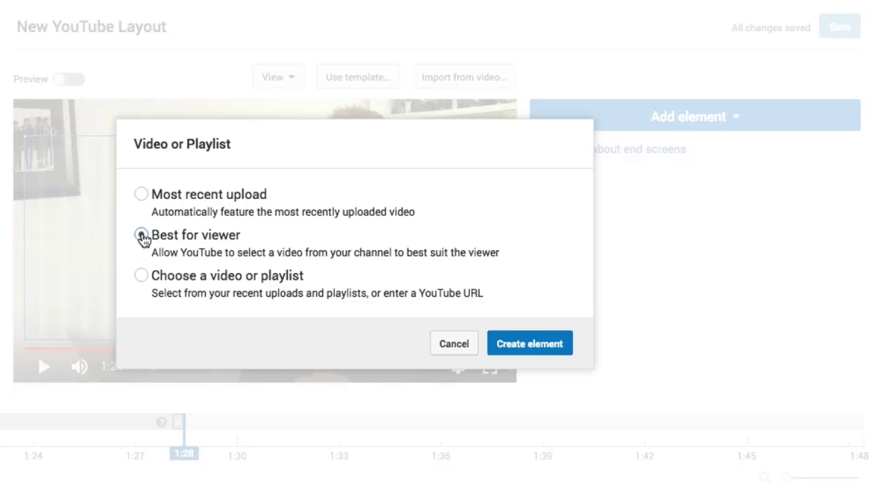
click(519, 345)
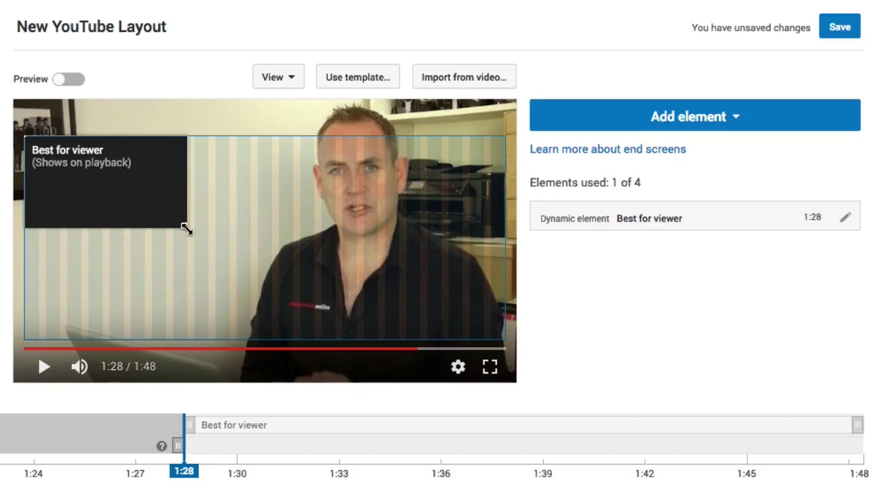
Step: Shrink Best for viewer to the bottom-left and place a Subscribe element in the top-left corner
mouse_move(186, 227)
mouse_down()
mouse_move(219, 266)
mouse_move(251, 263)
mouse_move(188, 229)
mouse_up()
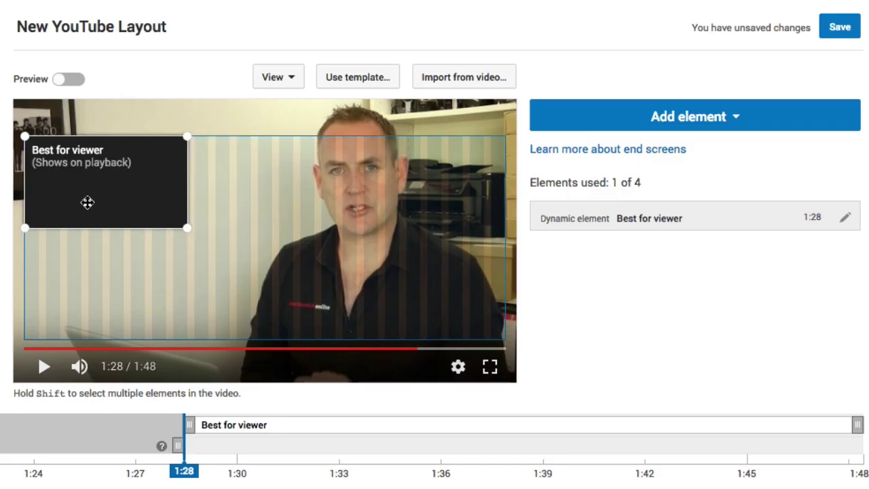
drag(86, 202, 26, 345)
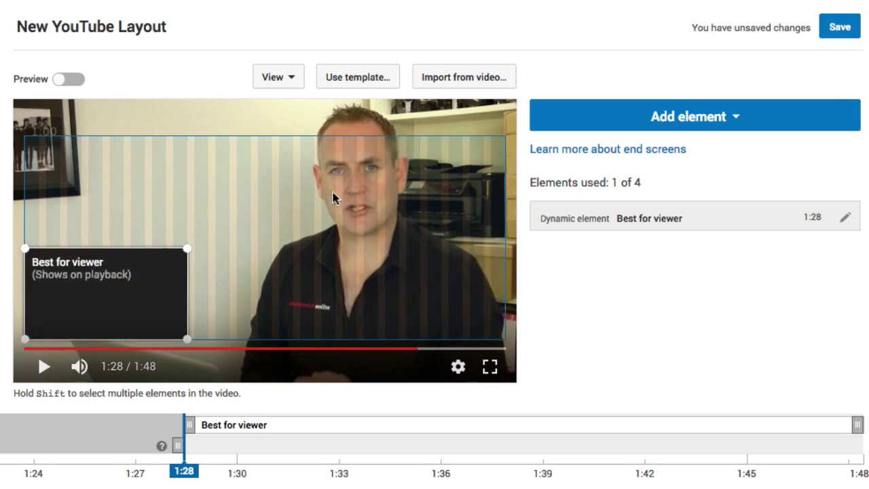
click(736, 118)
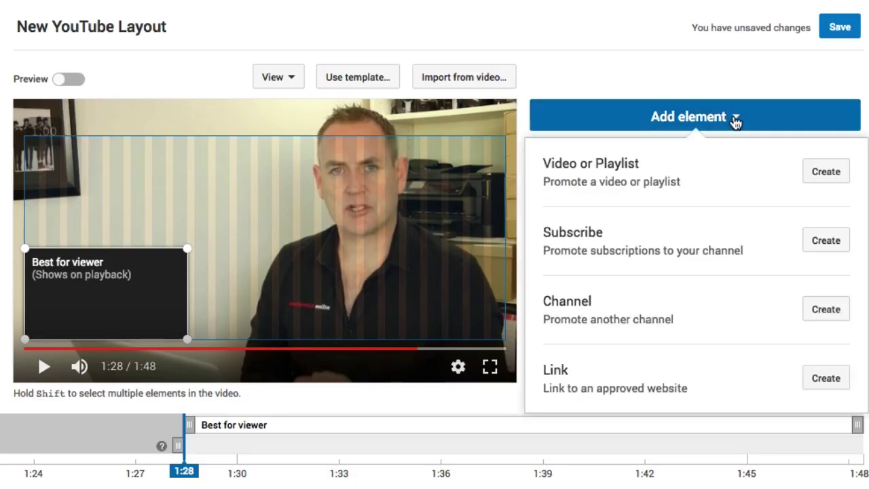
click(825, 241)
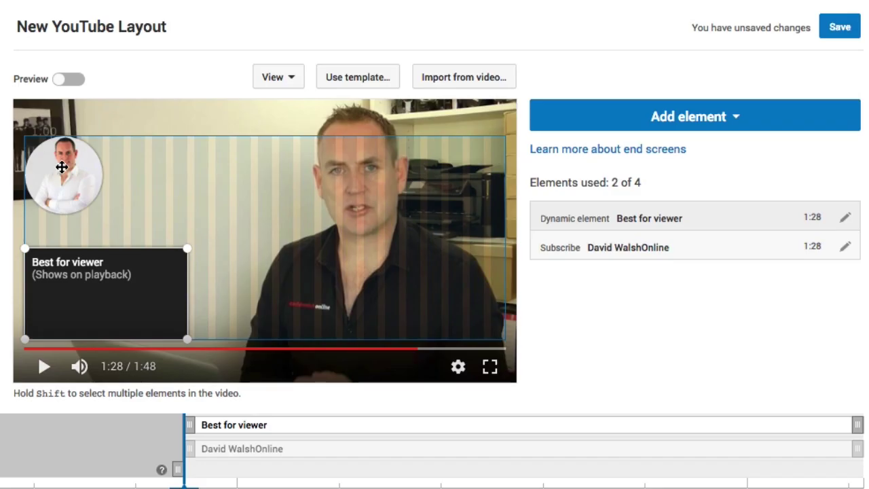
drag(61, 170, 138, 173)
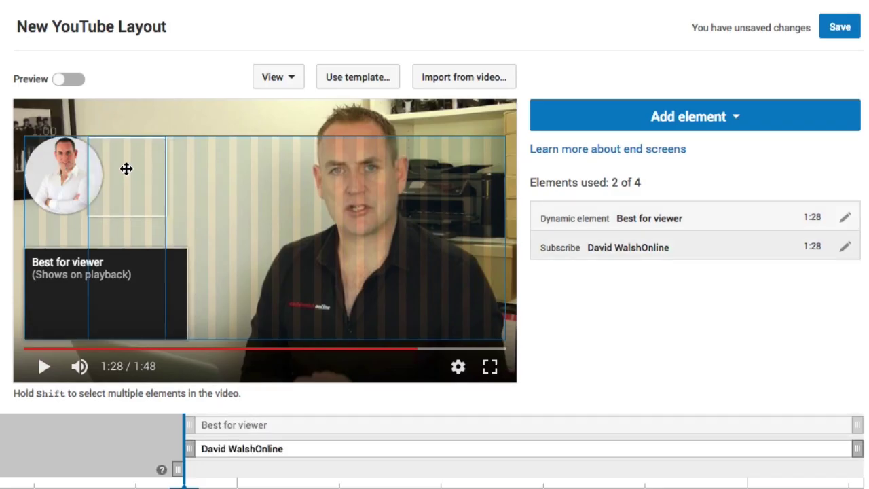
drag(126, 168, 142, 190)
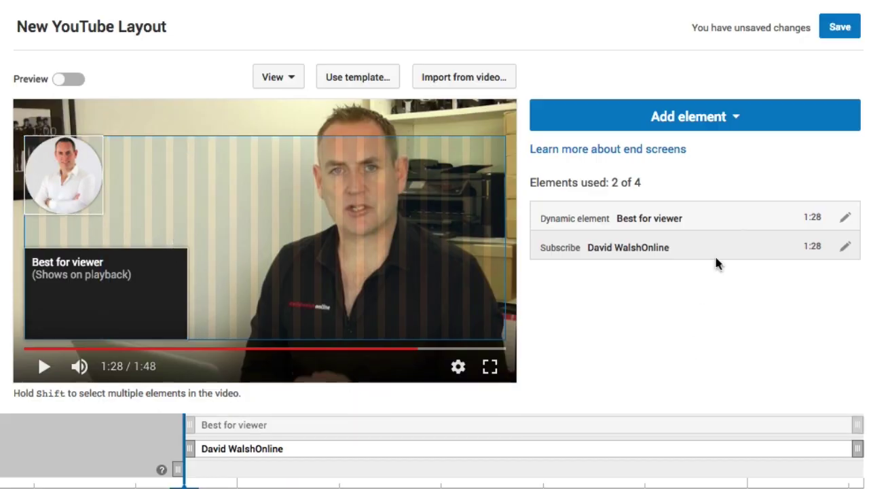
Step: Create a playlist element featuring the channel's YouTube Recent playlist
click(726, 122)
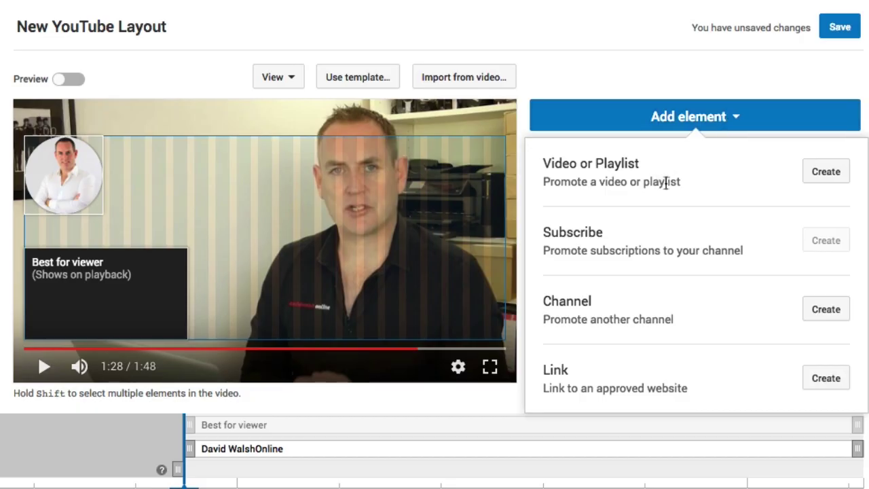
click(665, 182)
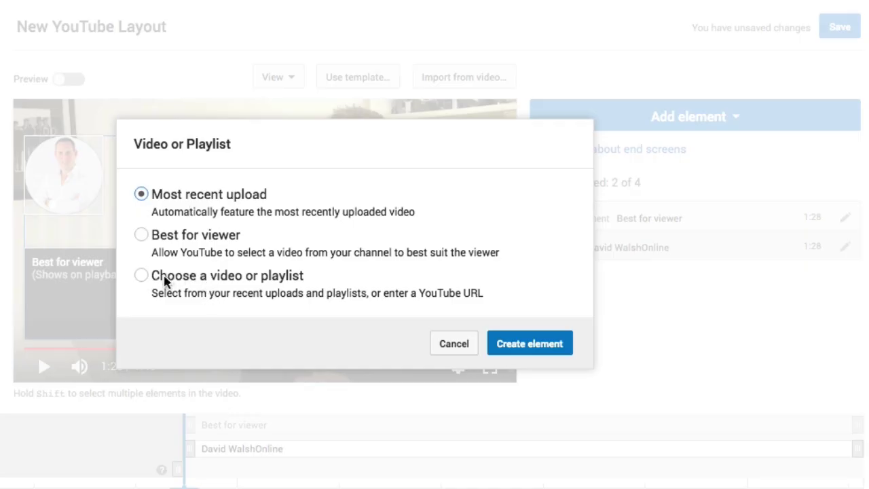
click(141, 276)
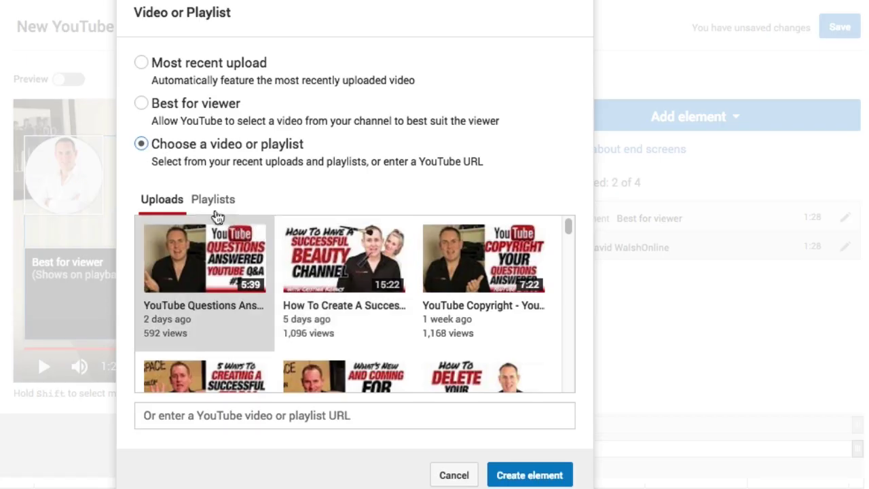
click(213, 199)
drag(573, 257, 578, 320)
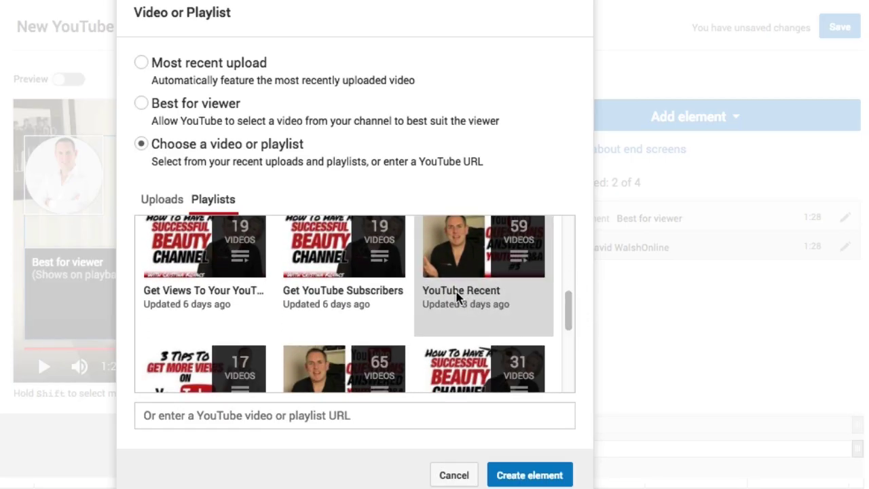
click(457, 297)
click(522, 478)
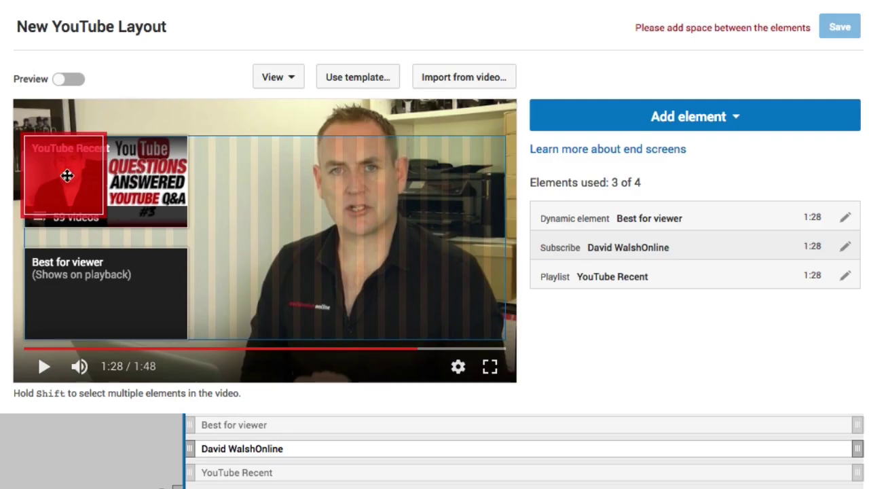
Step: Place YouTube Recent beside Best for viewer with a gap between them, then turn Preview on
drag(140, 174, 254, 301)
click(98, 254)
drag(99, 254, 91, 286)
drag(245, 272, 258, 272)
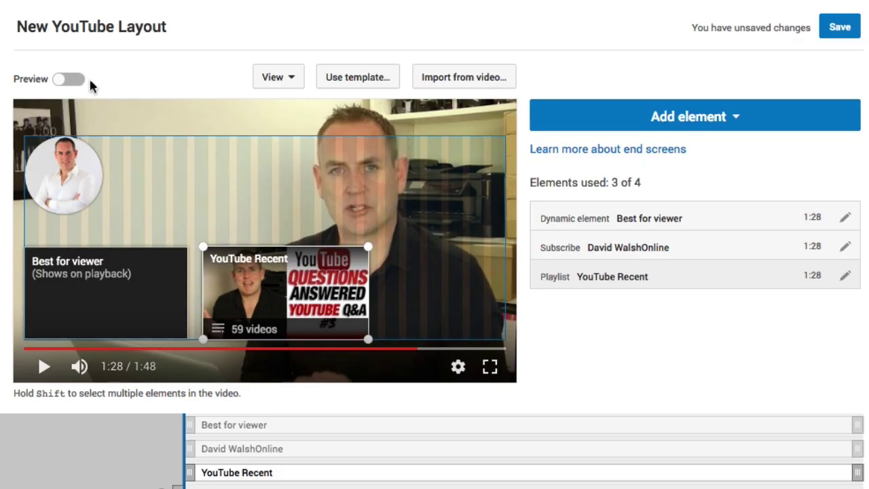
click(70, 79)
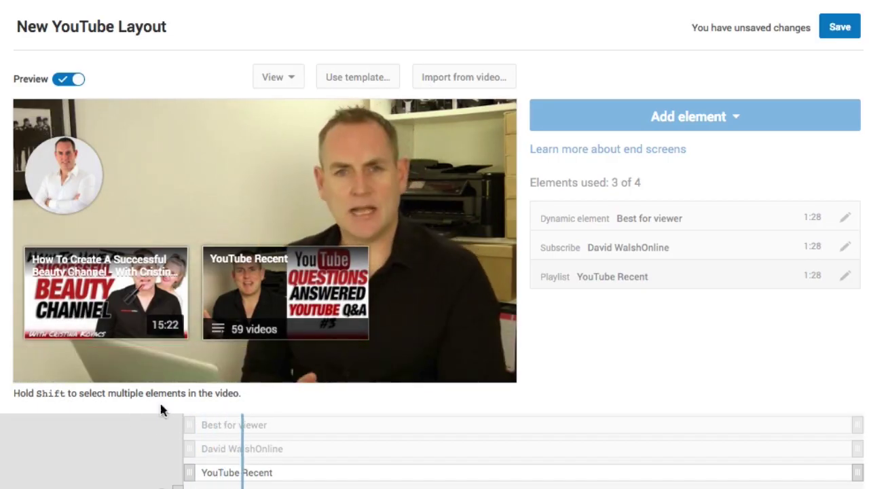
Step: Pause the preview at 1:31 and switch Preview off to resume editing
click(260, 163)
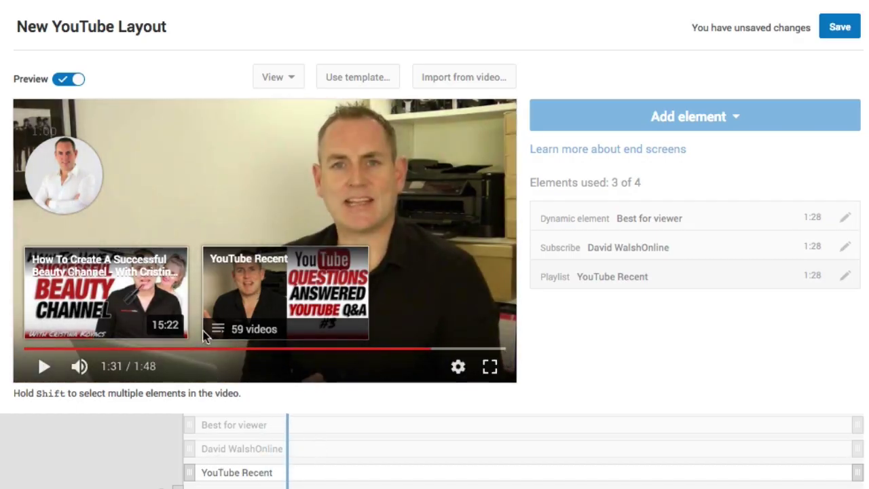
click(61, 80)
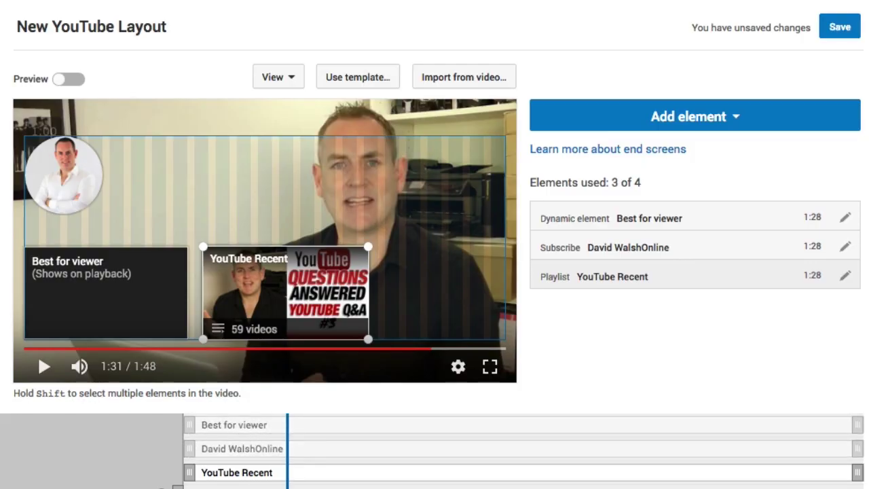
scroll(201, 450, down, 2)
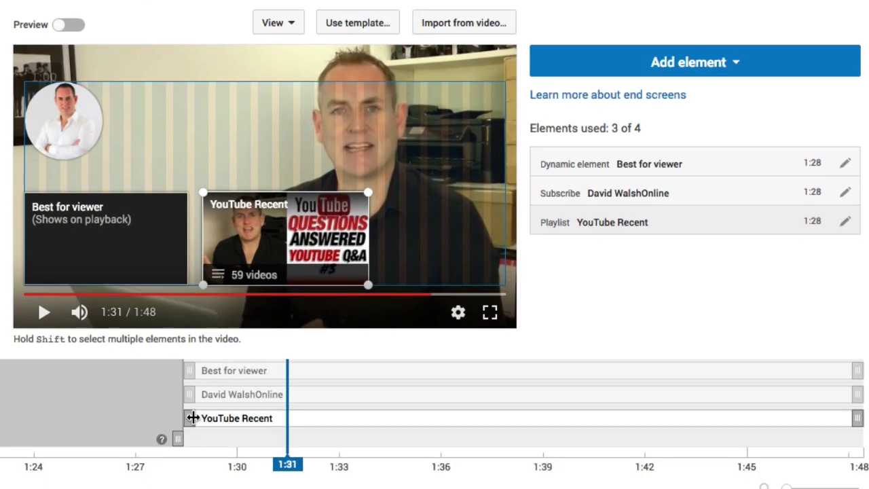
Step: Start YouTube Recent at 1:31 and Best for viewer at 1:30, then set the playhead to 1:27
drag(193, 418, 294, 415)
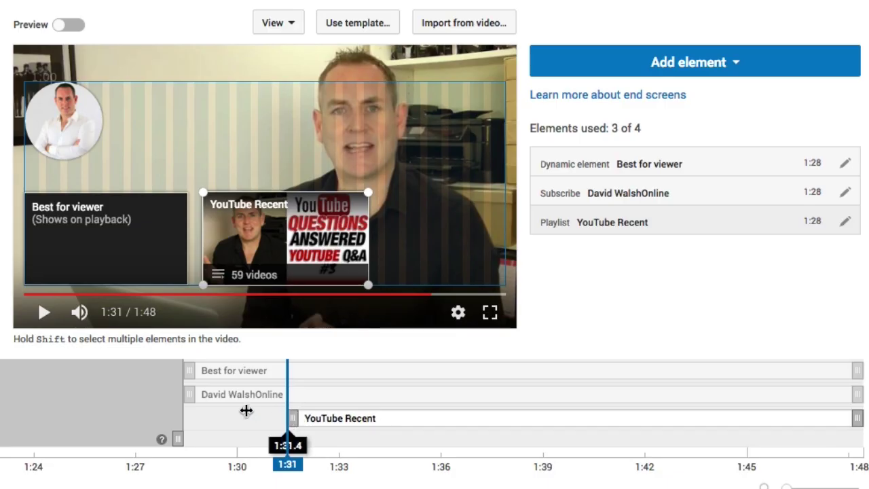
drag(194, 392, 264, 375)
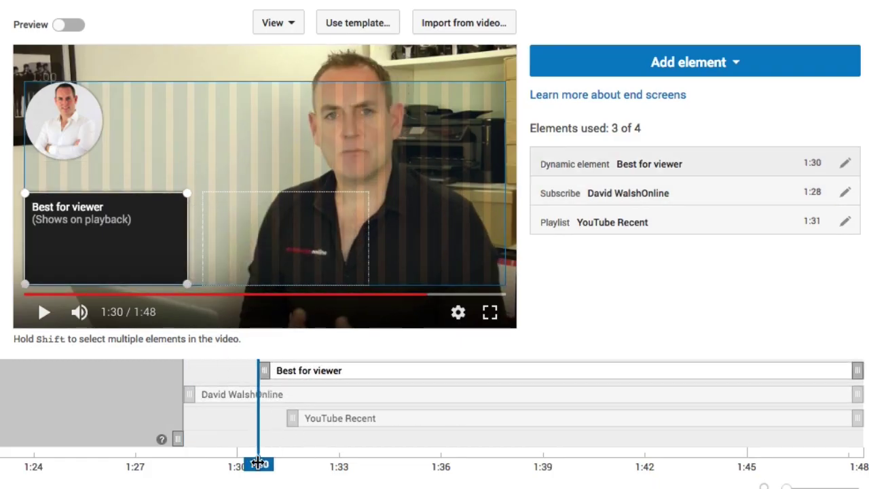
drag(258, 463, 157, 463)
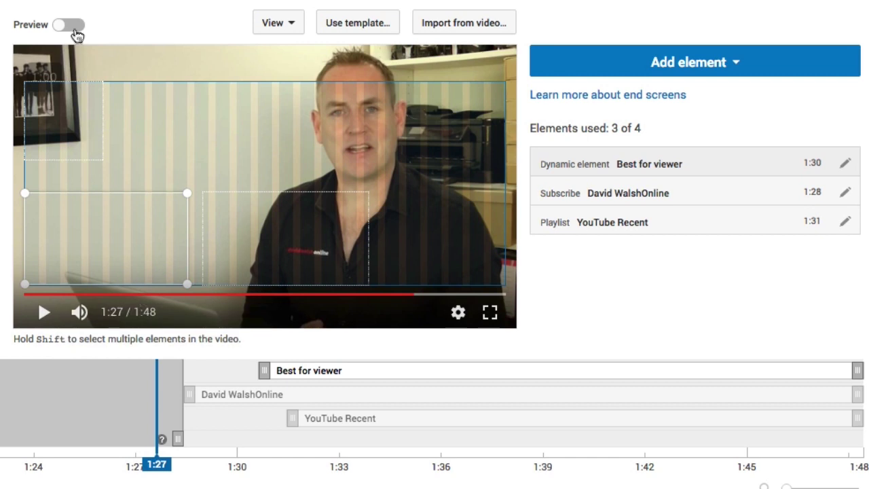
Step: Preview the staggered elements from 1:27, then shorten Best for viewer to end at about 1:42
click(75, 27)
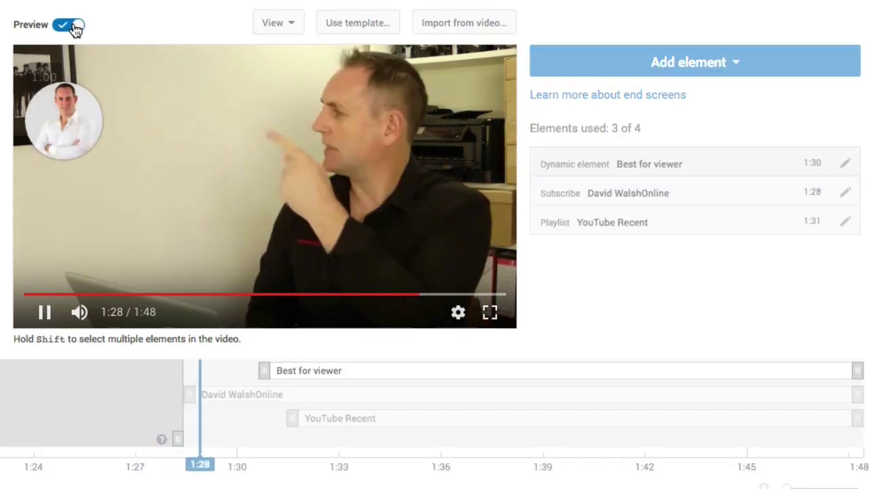
click(216, 199)
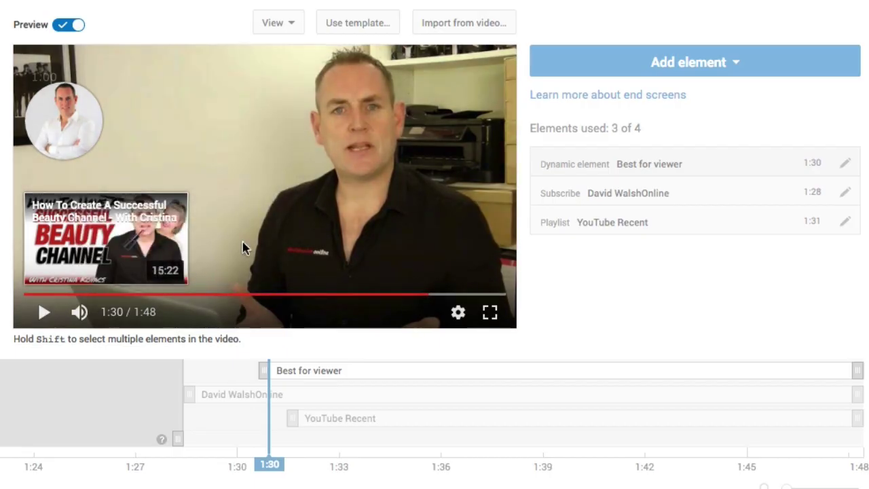
click(44, 311)
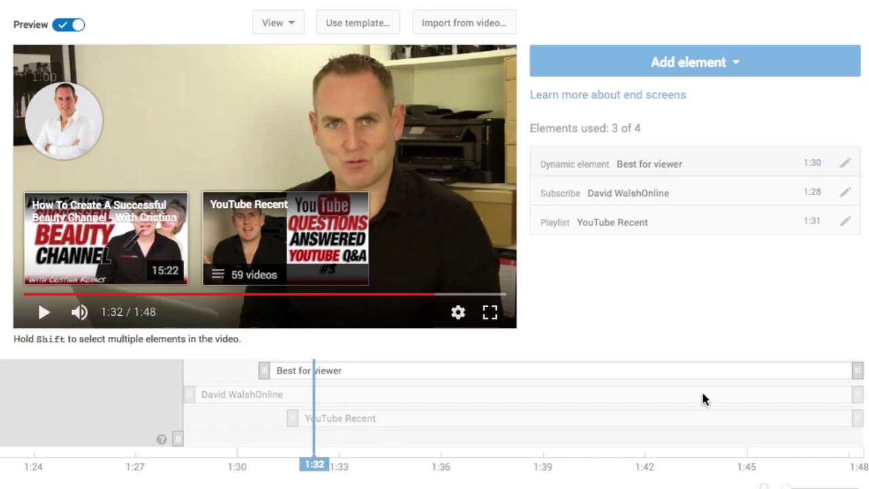
click(663, 377)
drag(858, 370, 652, 374)
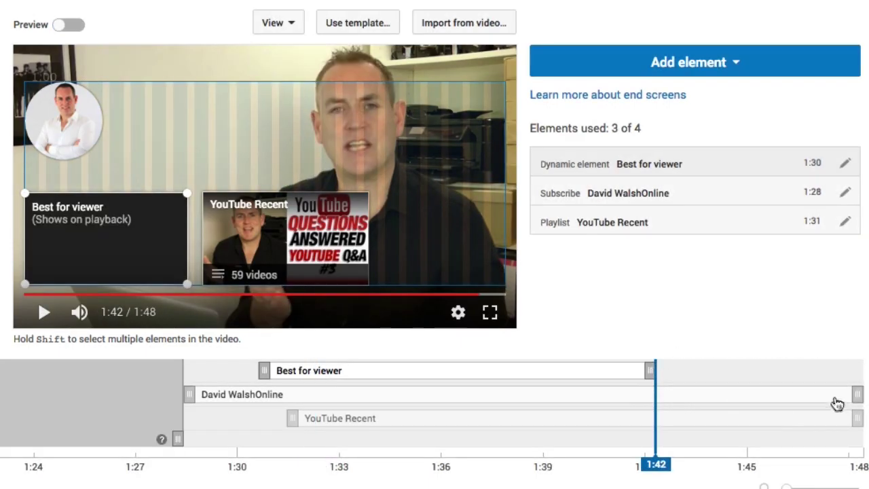
Step: Extend the Subscribe and Best for viewer elements to end at 1:48, then save the end screen
mouse_move(858, 388)
mouse_down()
mouse_move(592, 397)
mouse_move(858, 393)
mouse_up()
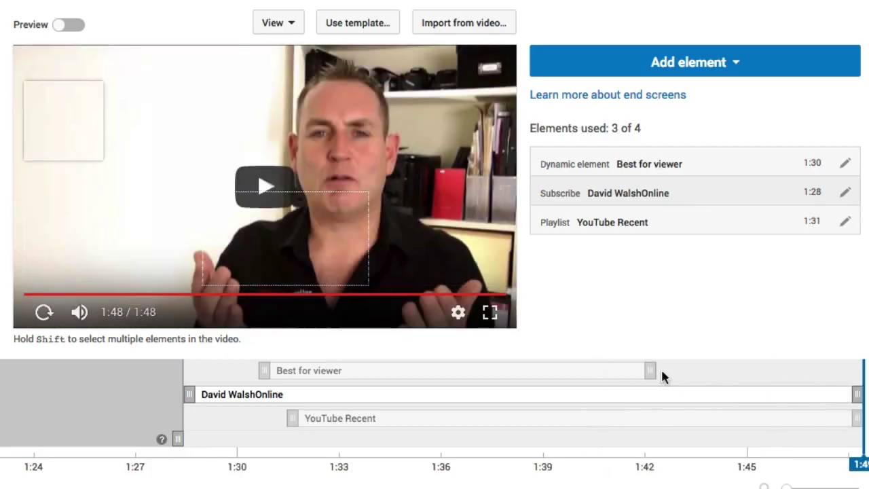
drag(650, 370, 857, 371)
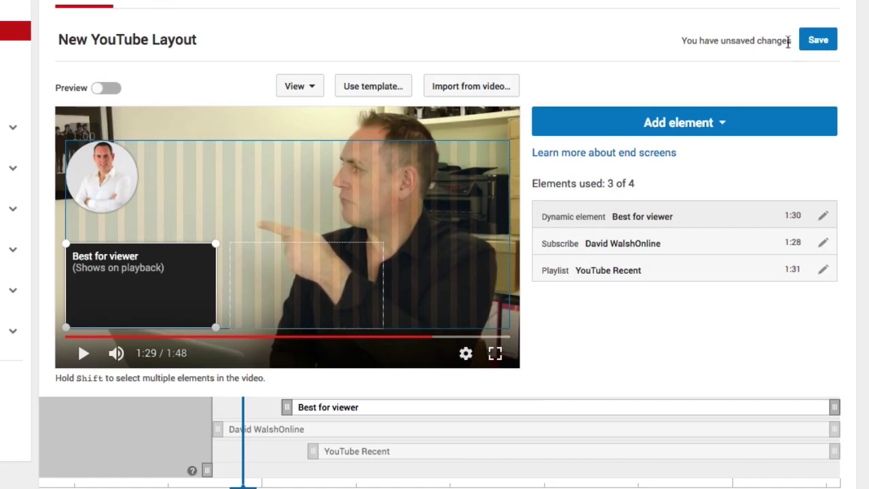
click(819, 41)
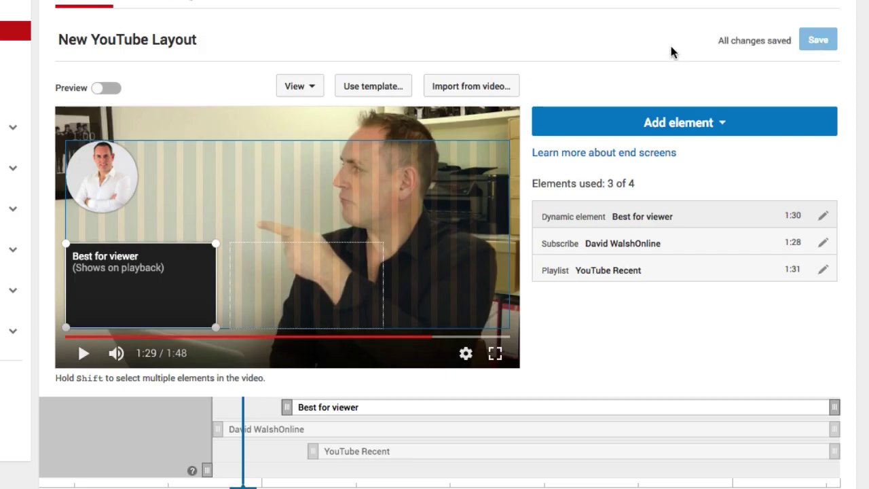